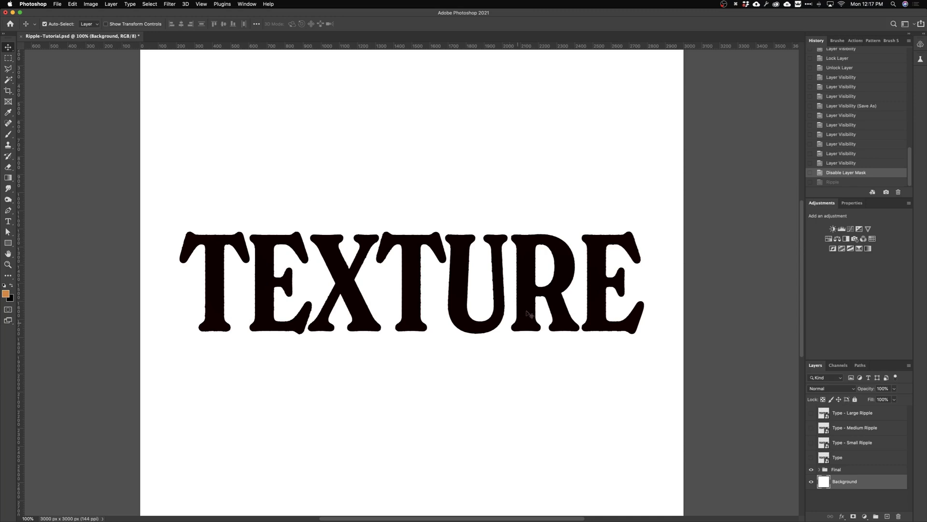
# Step: Switch from Photoshop to the YouTube streetwear type tutorial in Chrome
pyautogui.press('super+Tab')
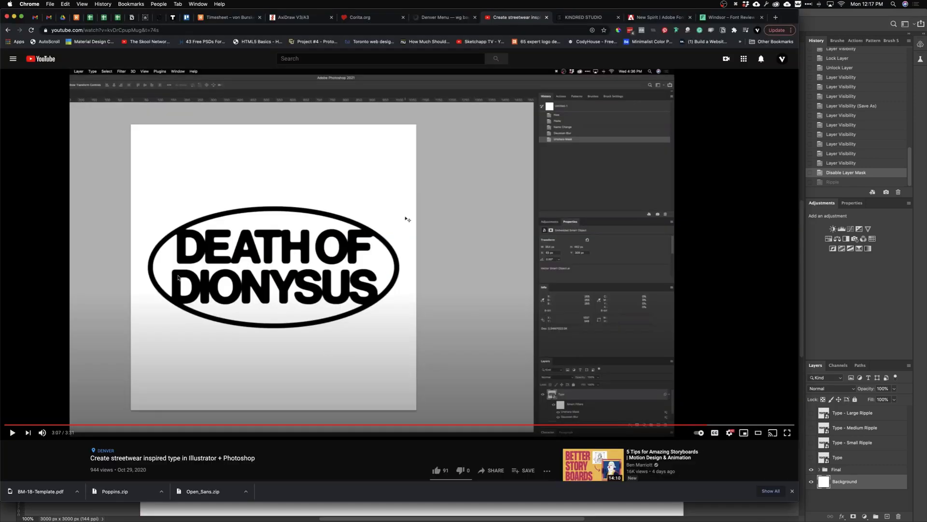
# Step: Skim the video comments about rough, natural edges, then go to the Kindred Studio portfolio
pyautogui.scroll(-5, 206, 280)
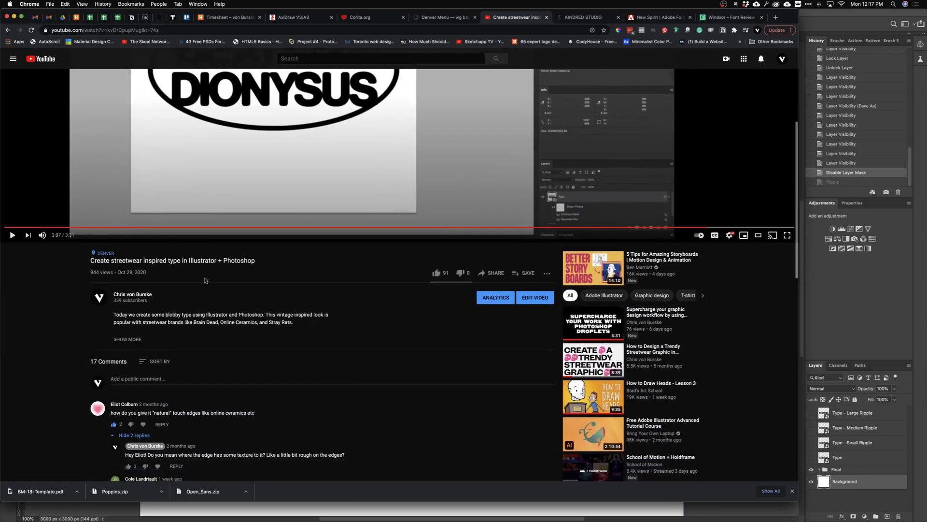
pyautogui.scroll(-5, 206, 280)
pyautogui.scroll(3, 206, 280)
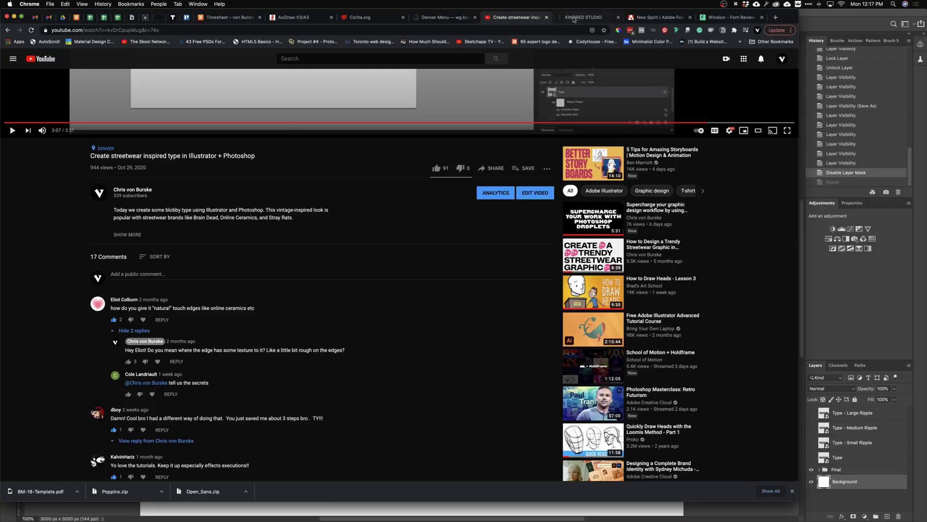
pyautogui.click(574, 18)
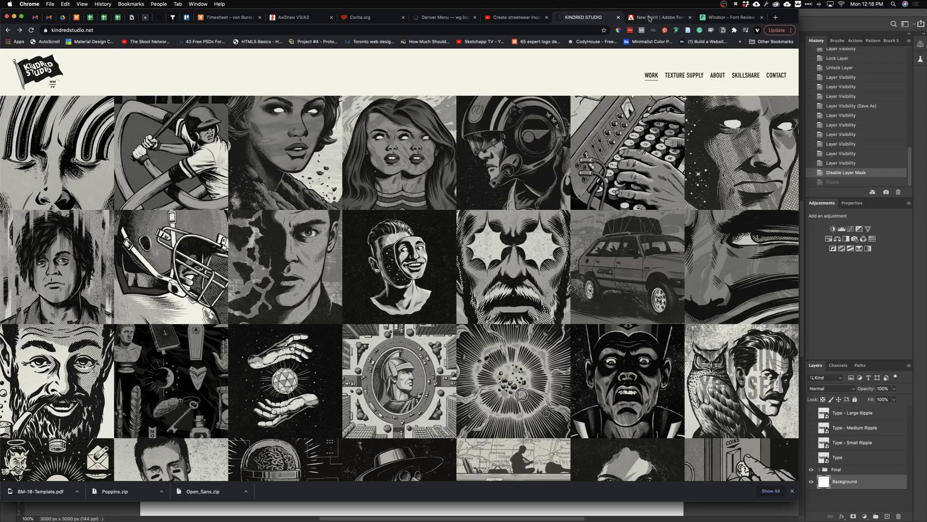
# Step: Go to the New Spirit font family page on Adobe Fonts
pyautogui.click(649, 18)
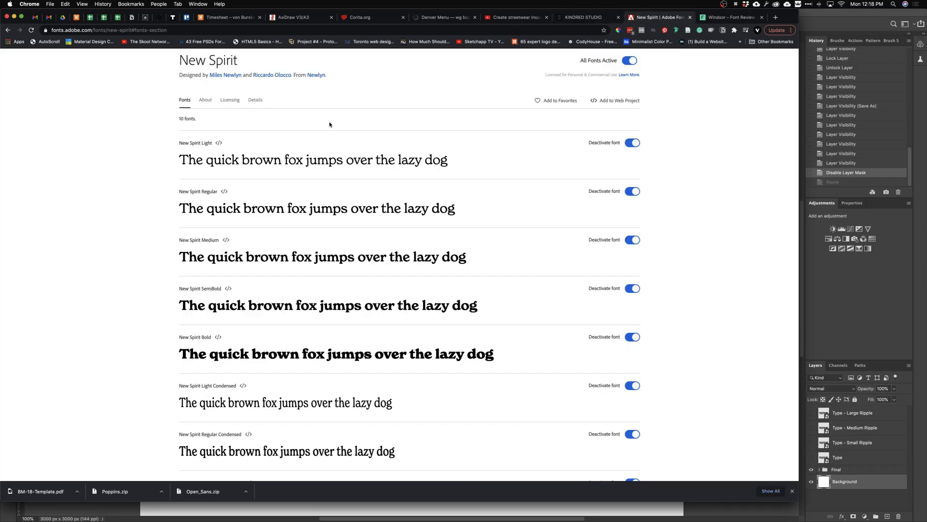
# Step: Look through the New Spirit weights, then go to the Windsor Font Review Journal article
pyautogui.scroll(-8, 338, 183)
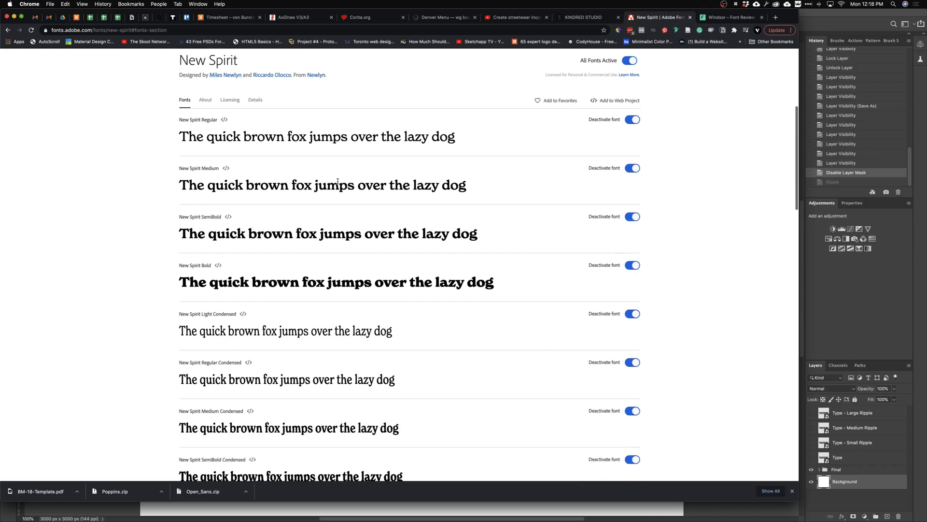
pyautogui.scroll(4, 338, 184)
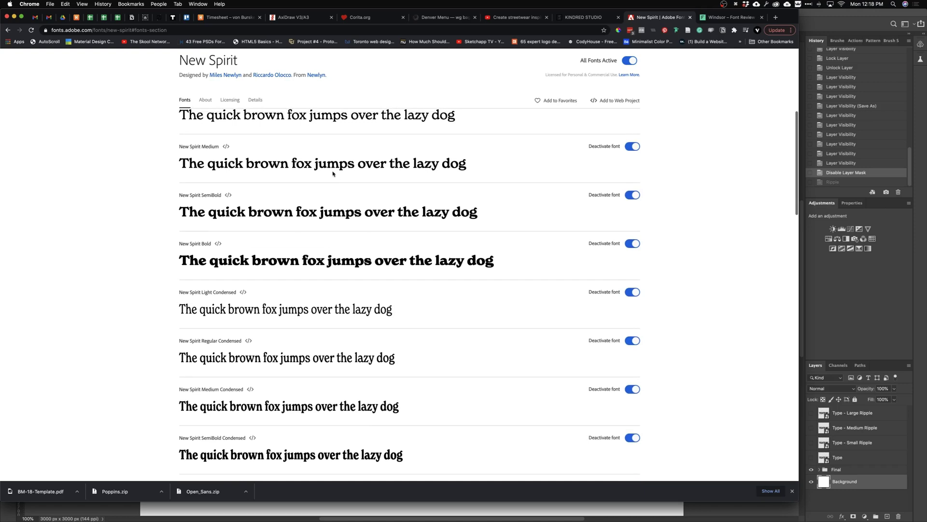
pyautogui.scroll(2, 333, 174)
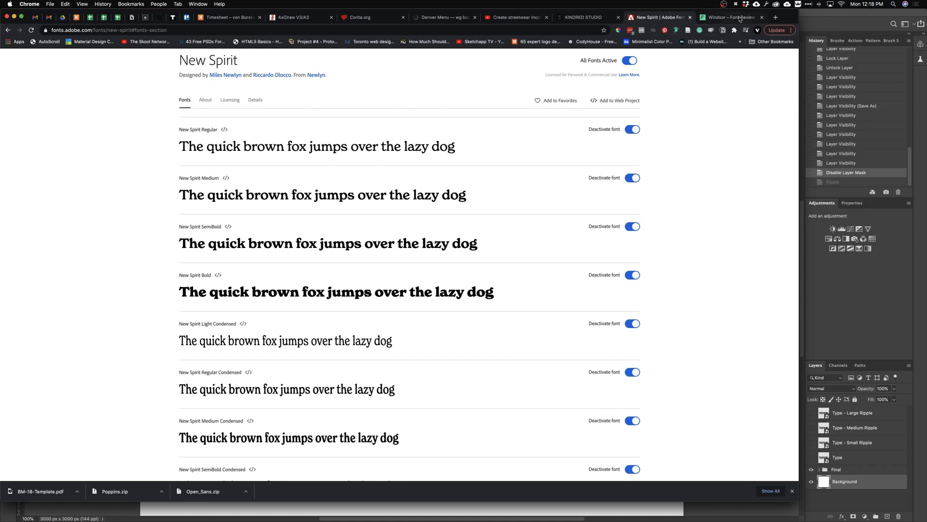
pyautogui.click(737, 19)
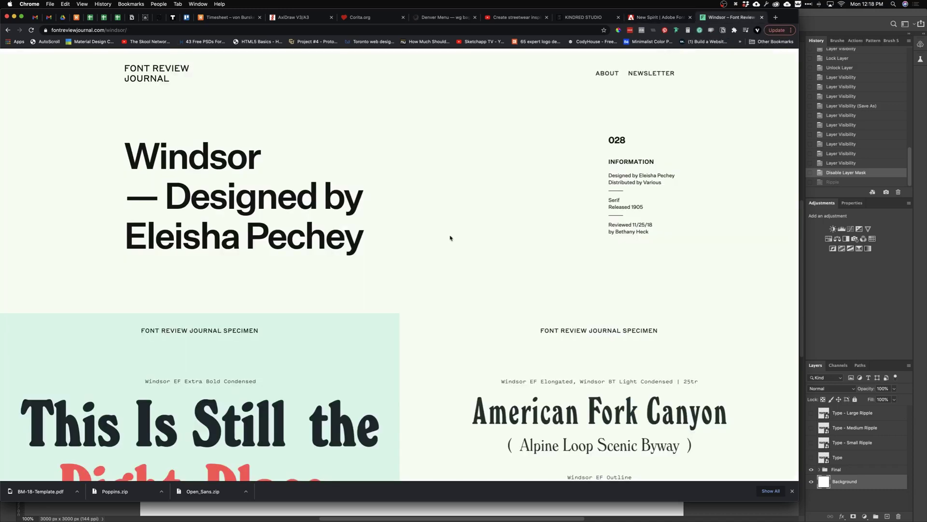
pyautogui.scroll(-5, 388, 213)
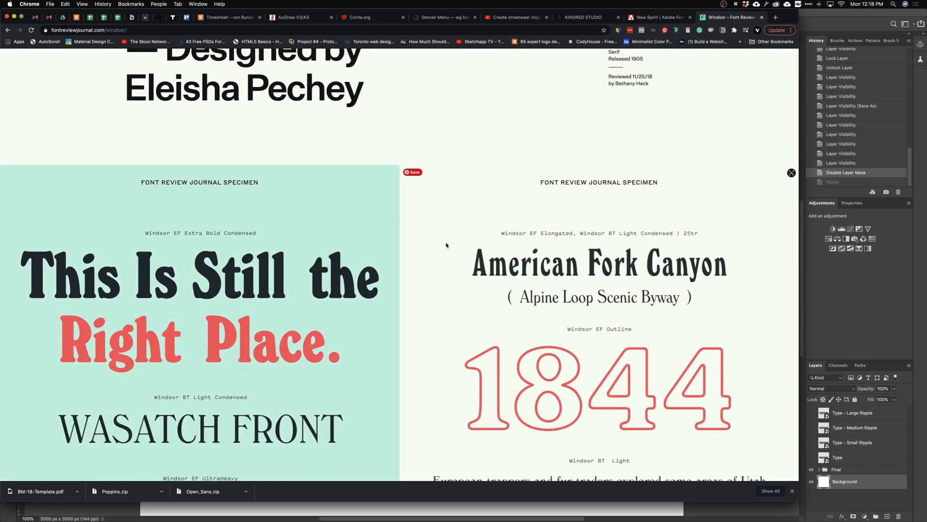
pyautogui.scroll(5, 453, 240)
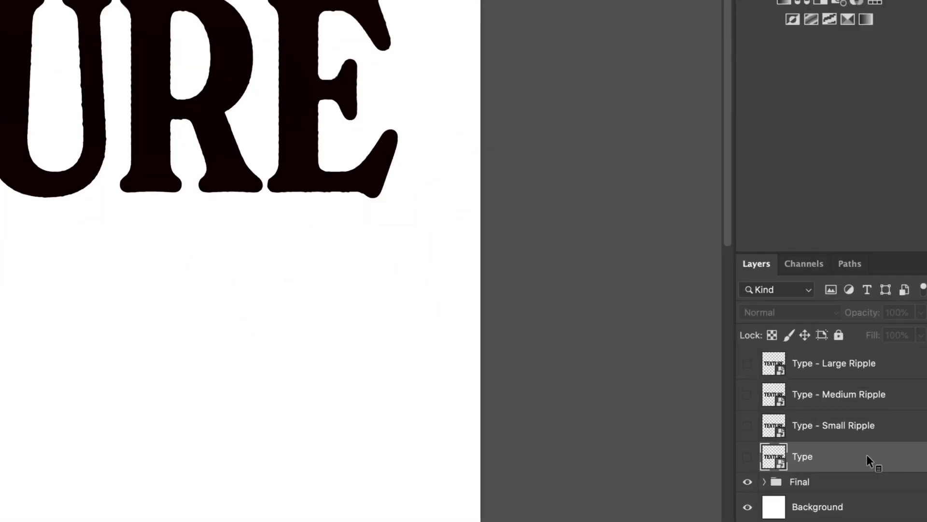
# Step: Hide the Final group, show Type plus the three Ripple layers, and select Type - Small Ripple
pyautogui.click(747, 481)
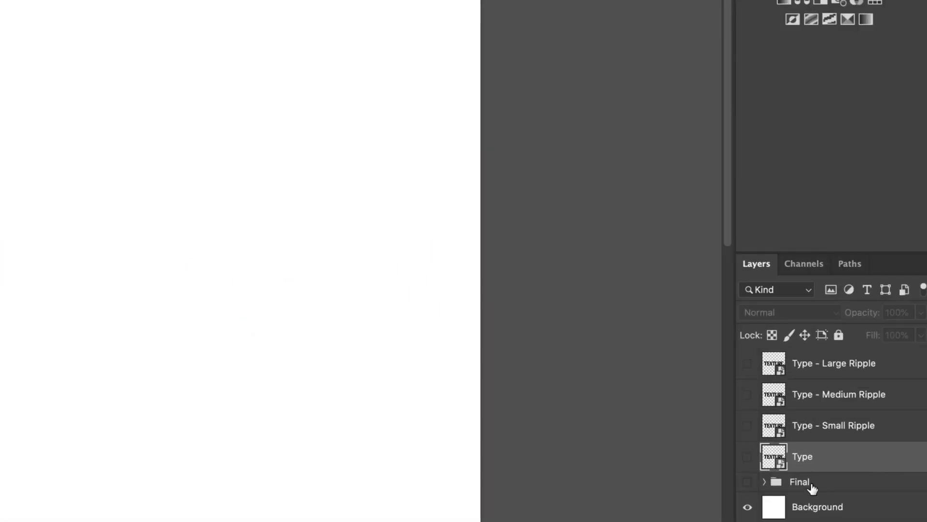
pyautogui.click(748, 457)
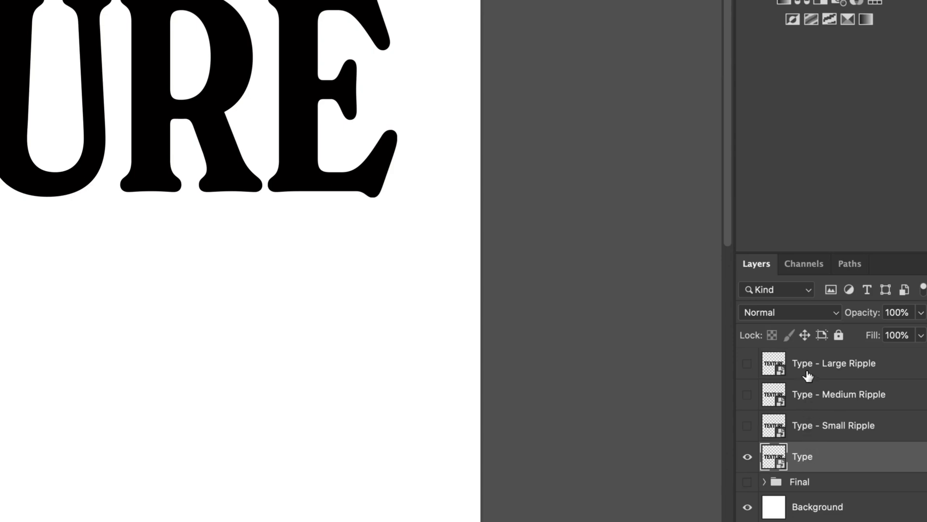
pyautogui.moveTo(747, 426); pyautogui.dragTo(741, 368)
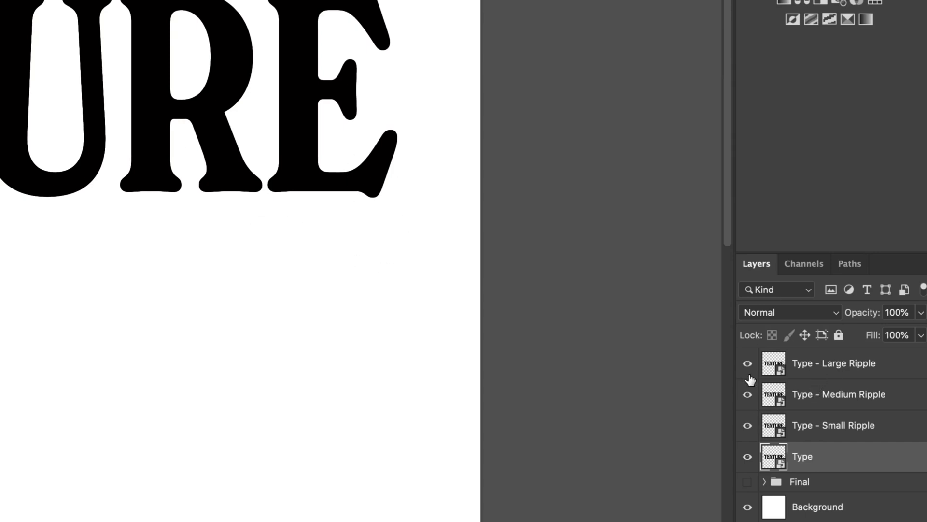
pyautogui.click(838, 428)
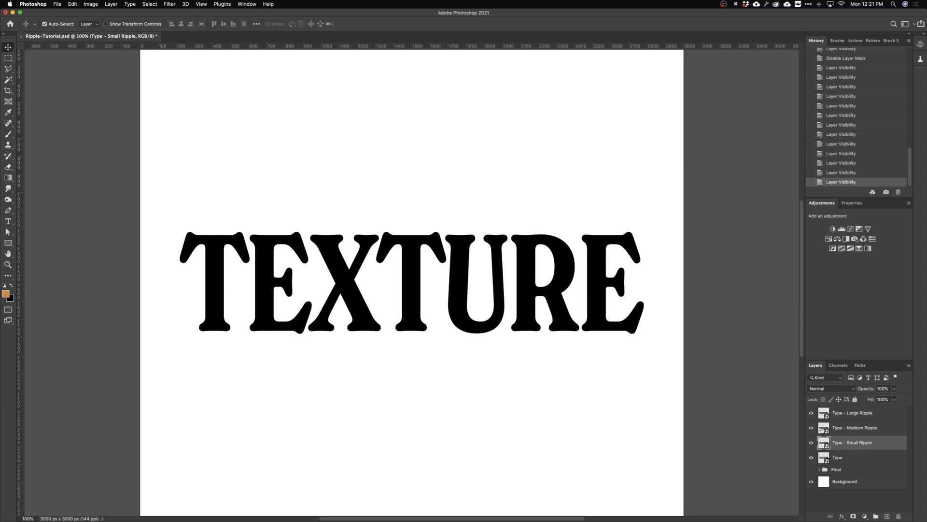
# Step: Convert Type - Small Ripple to a smart object and apply Ripple at 75%, Small size
pyautogui.rightClick(880, 444)
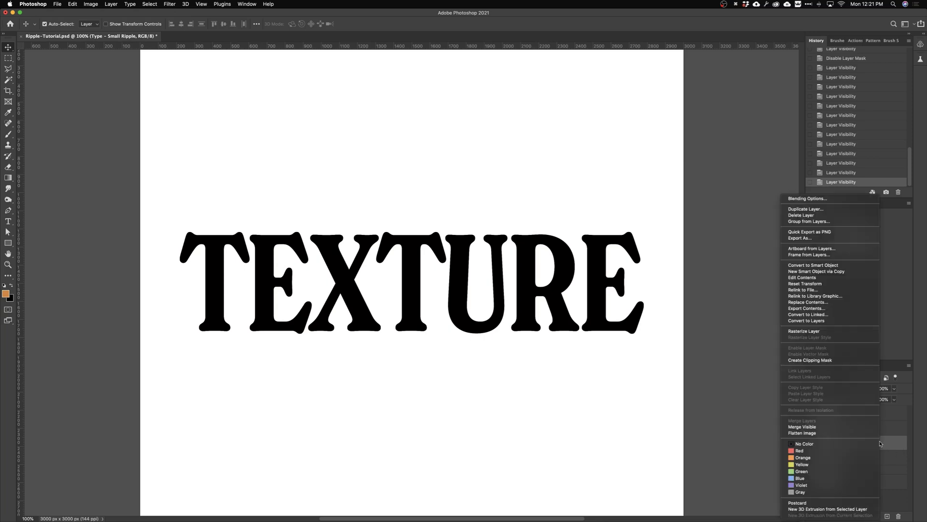
pyautogui.click(860, 268)
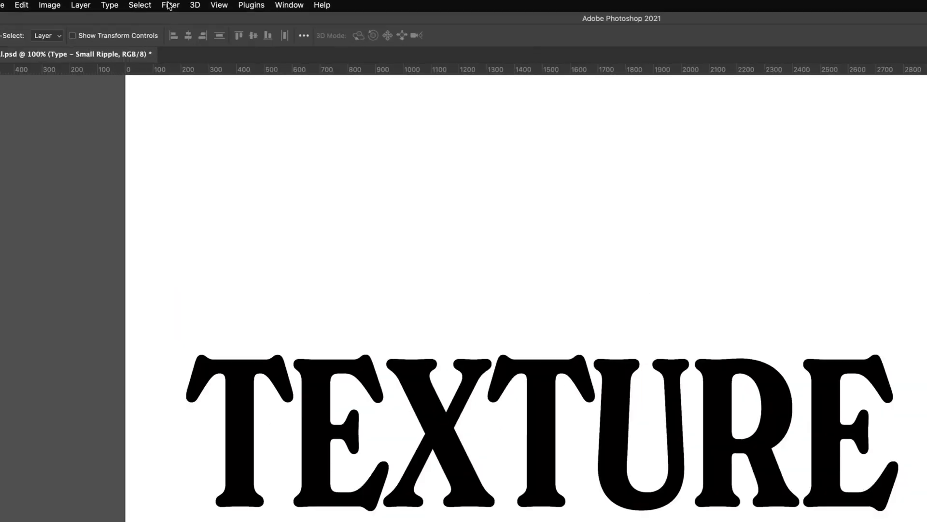
pyautogui.click(169, 4)
pyautogui.moveTo(204, 213)
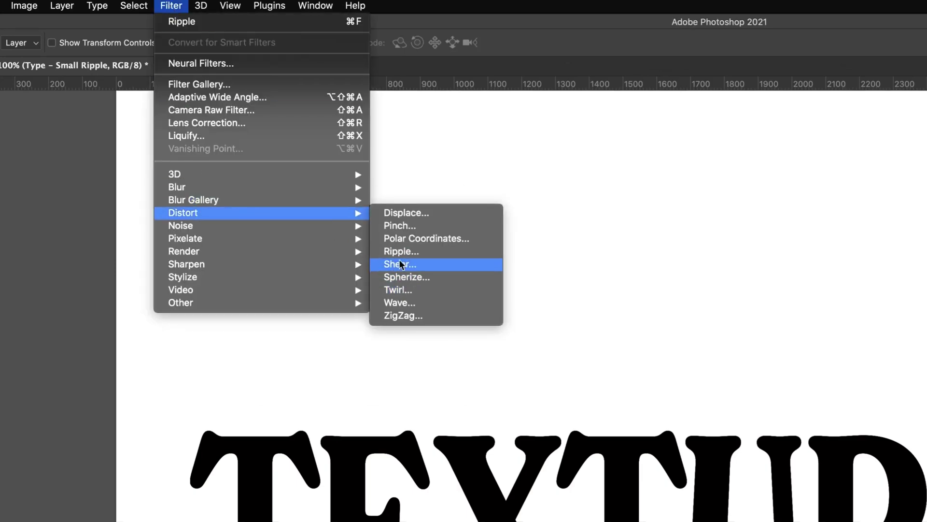
pyautogui.click(425, 253)
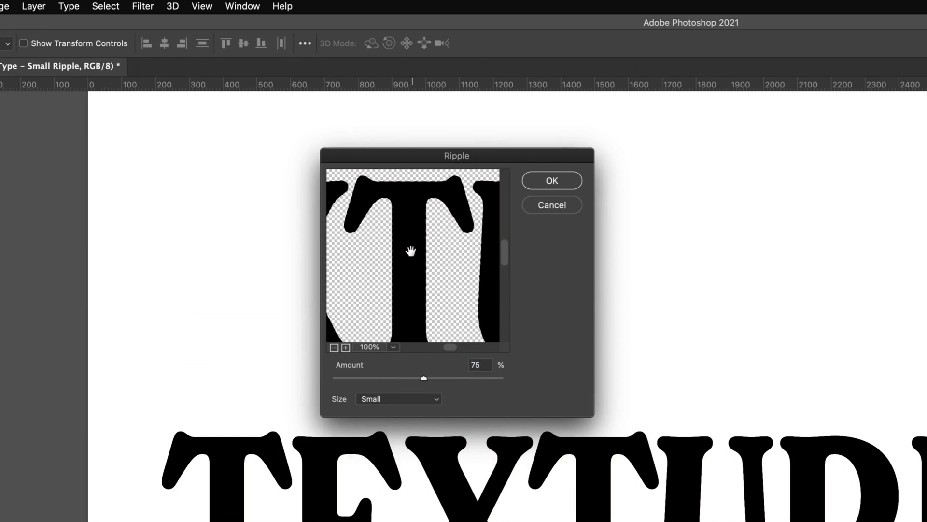
pyautogui.click(427, 399)
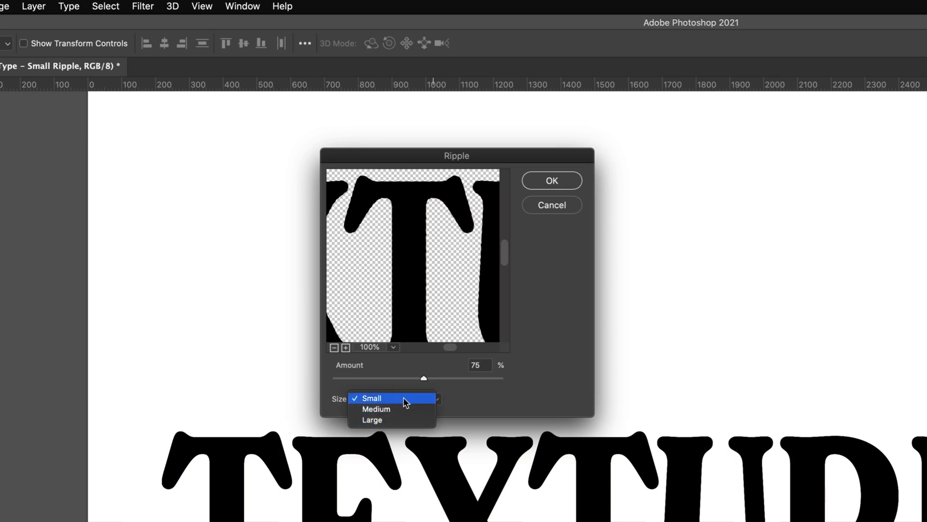
pyautogui.click(404, 402)
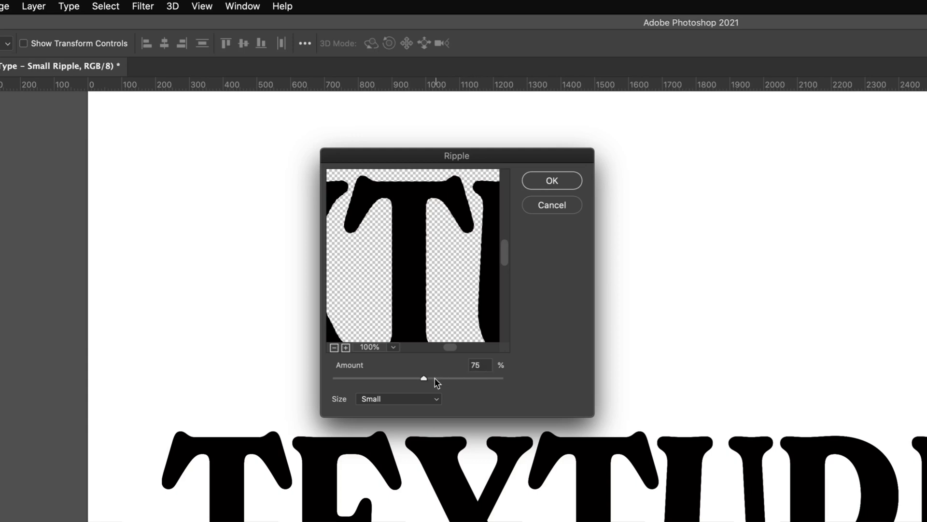
pyautogui.moveTo(424, 380); pyautogui.dragTo(482, 380)
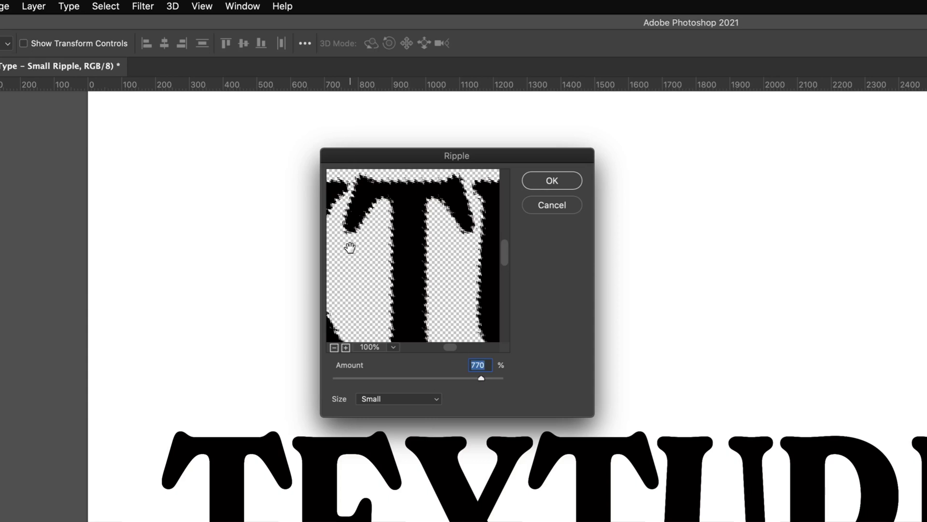
pyautogui.write('75')
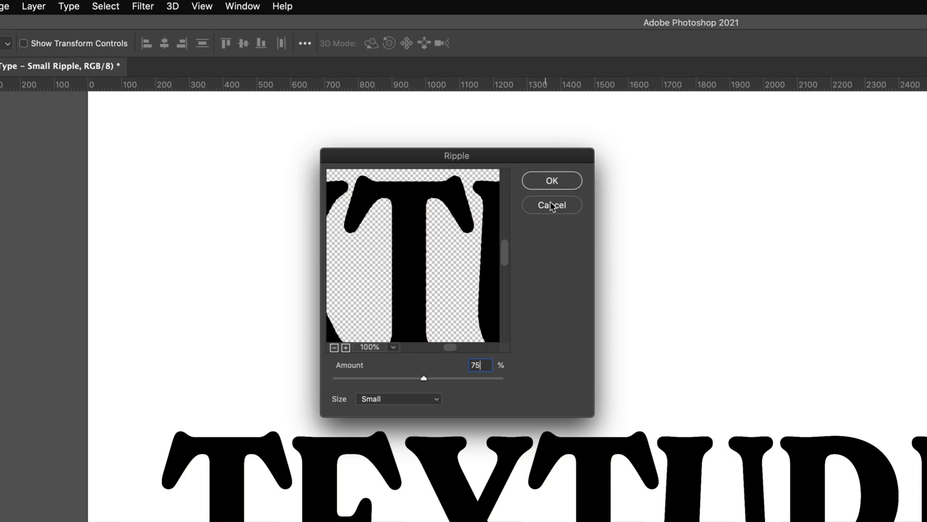
pyautogui.click(553, 182)
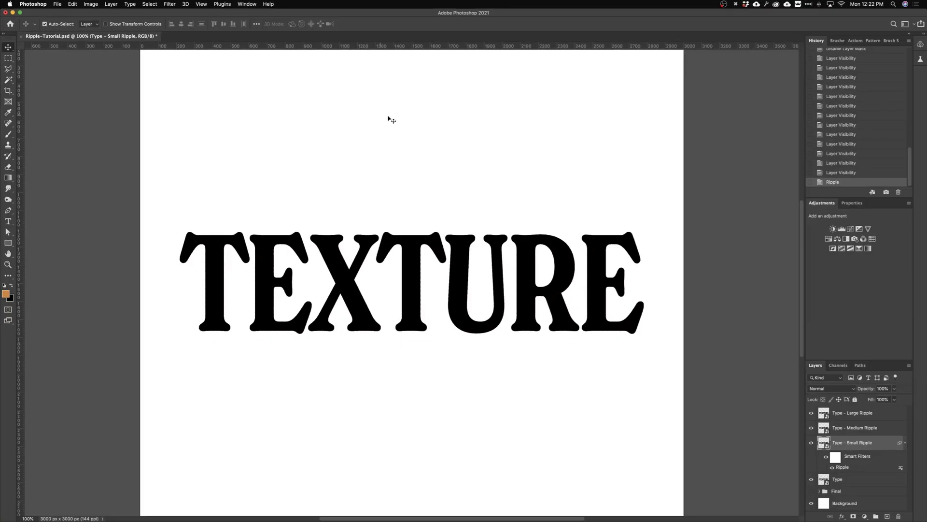
# Step: Give the Type - Medium Ripple layer a Ripple filter with Medium size and amount 65
pyautogui.click(858, 429)
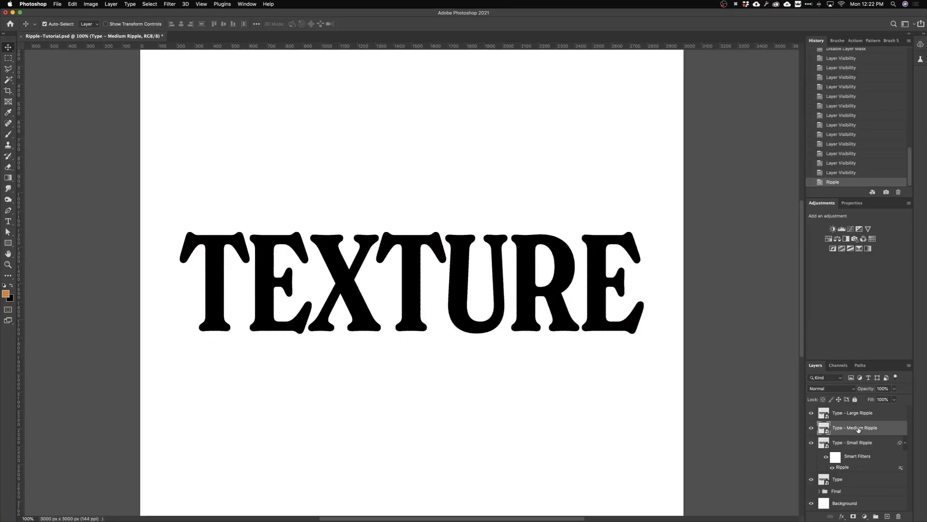
pyautogui.click(169, 4)
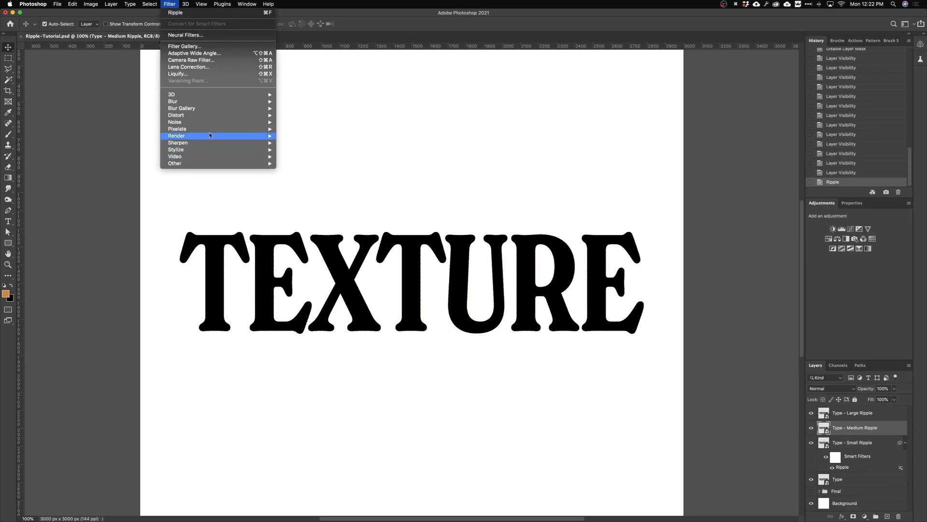
pyautogui.moveTo(256, 115)
pyautogui.click(302, 137)
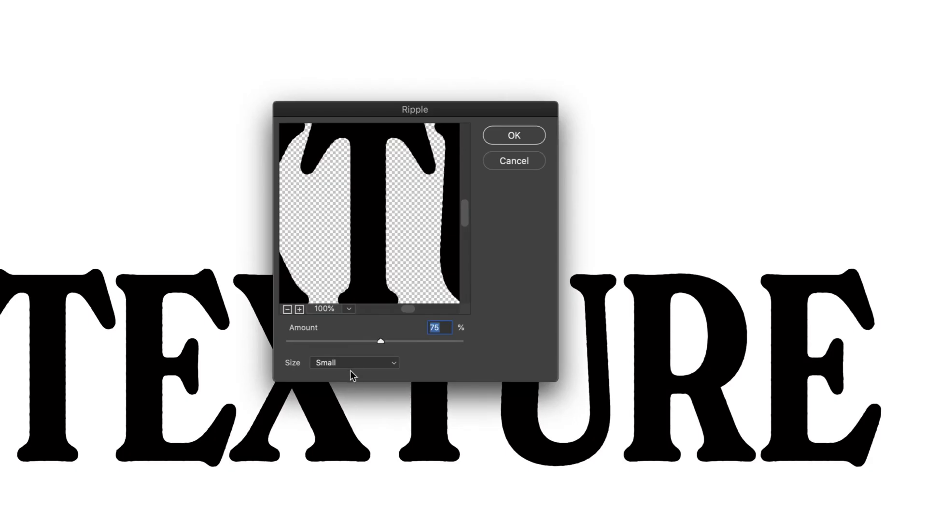
pyautogui.click(350, 371)
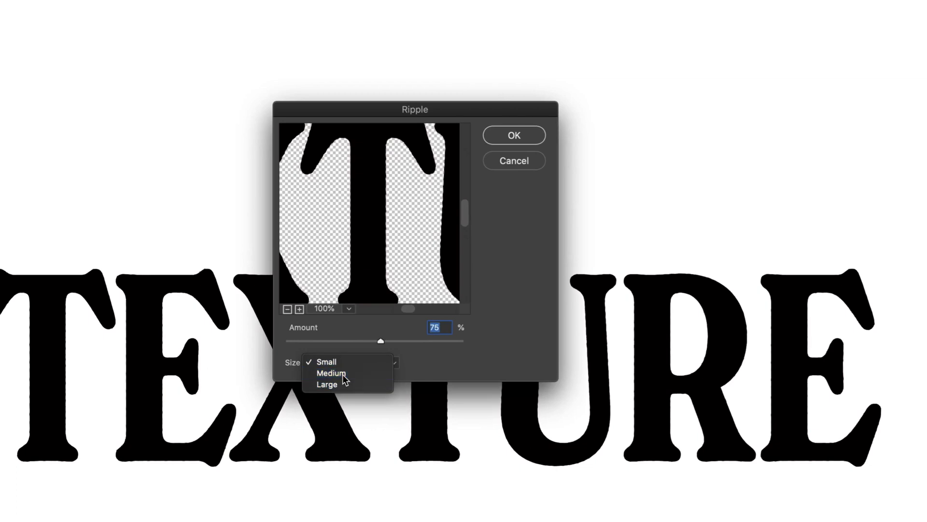
pyautogui.click(341, 370)
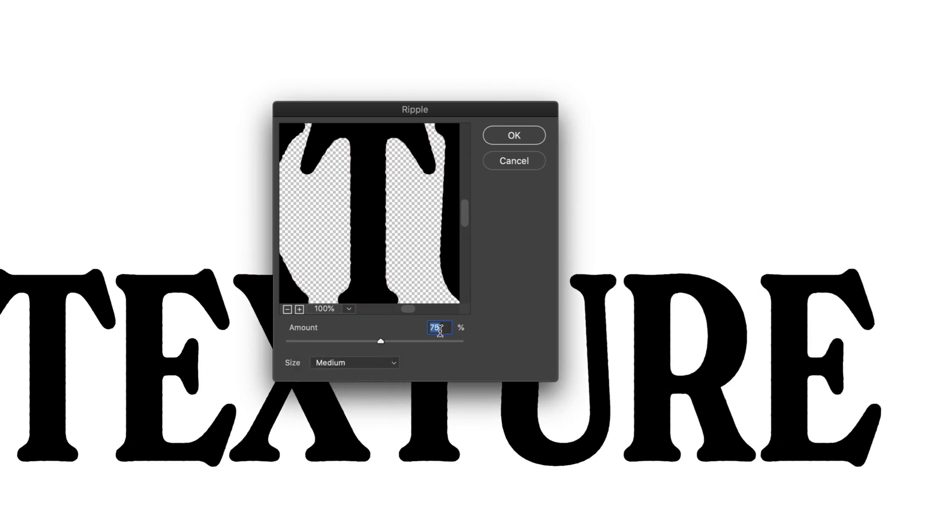
pyautogui.write('65')
pyautogui.click(511, 137)
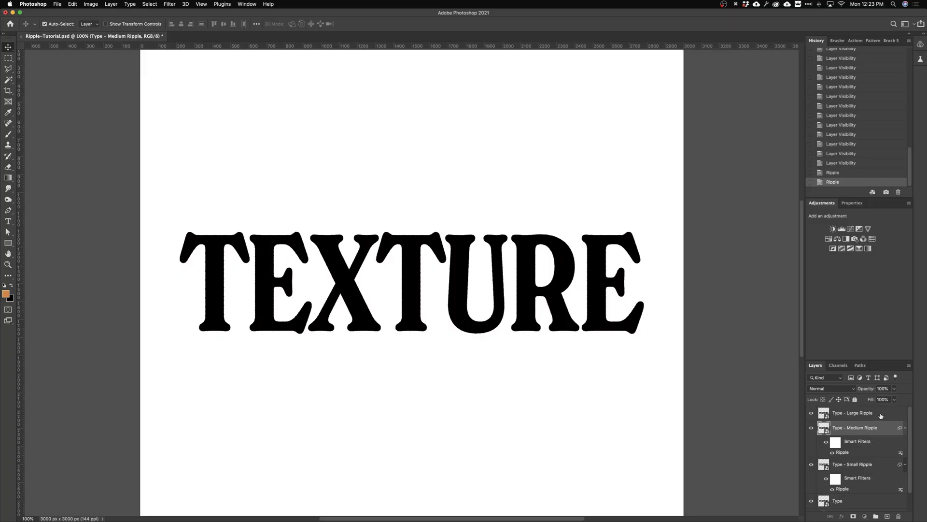
# Step: Give the Type - Large Ripple layer a Ripple filter with Large size and amount 50
pyautogui.click(881, 414)
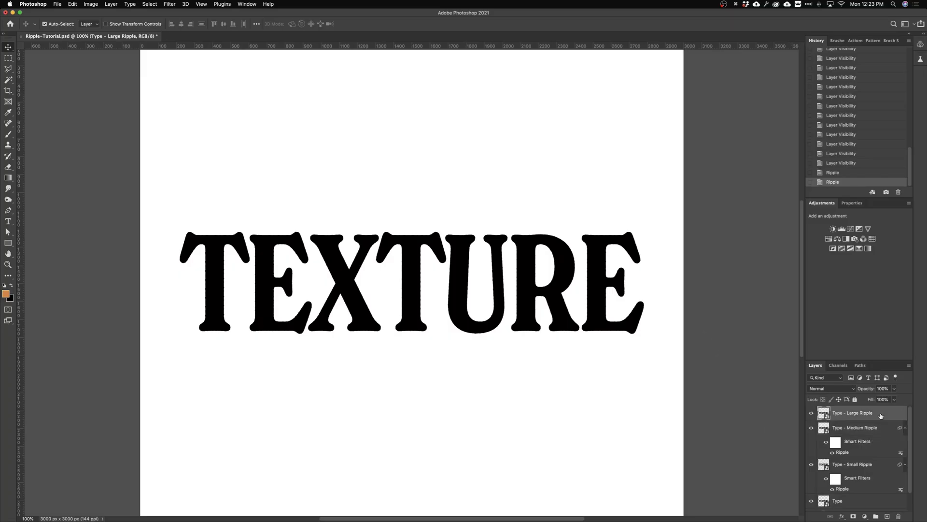
pyautogui.click(169, 4)
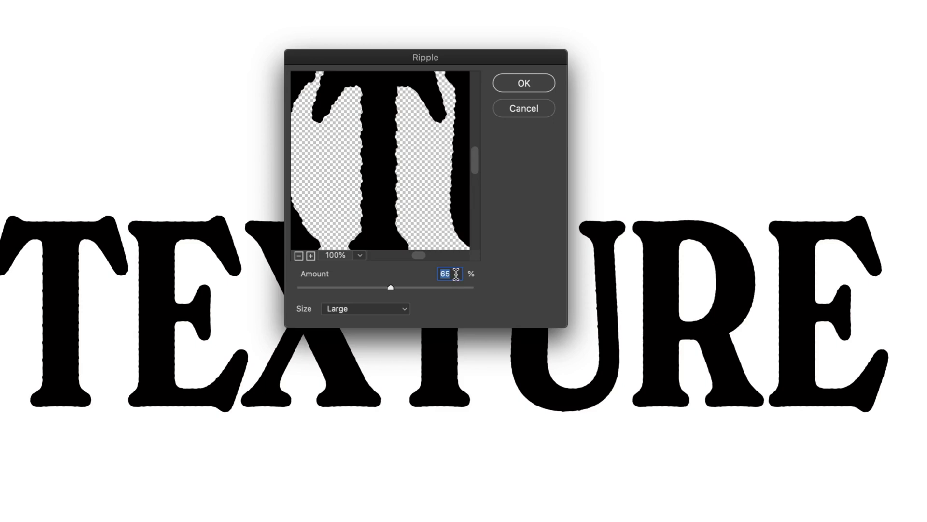
pyautogui.write('50')
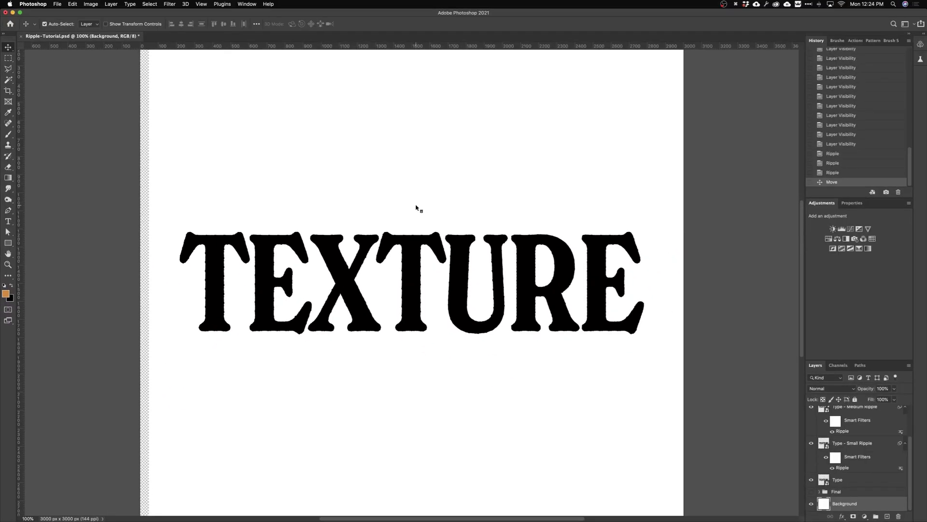
# Step: Add inverted black layer masks to the Type - Small Ripple and Type - Medium Ripple layers
pyautogui.click(859, 441)
pyautogui.scroll(2, 855, 443)
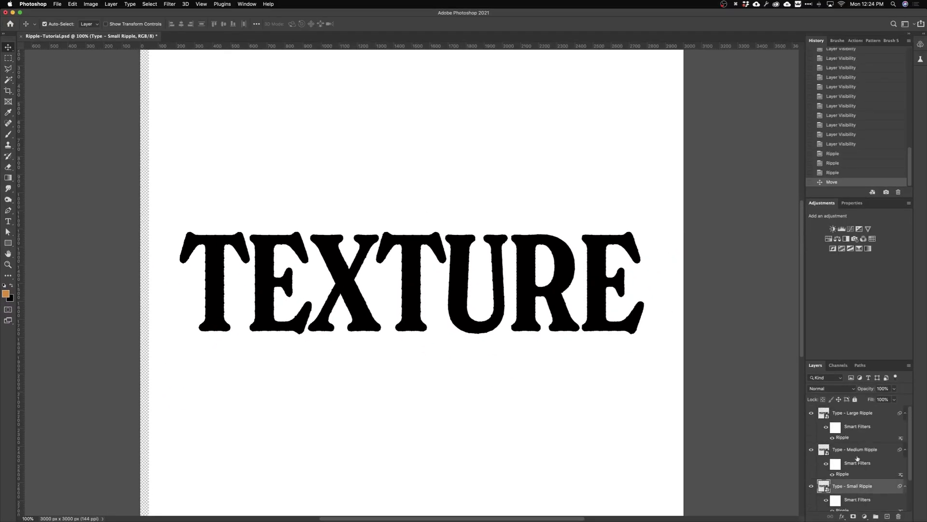
pyautogui.click(853, 517)
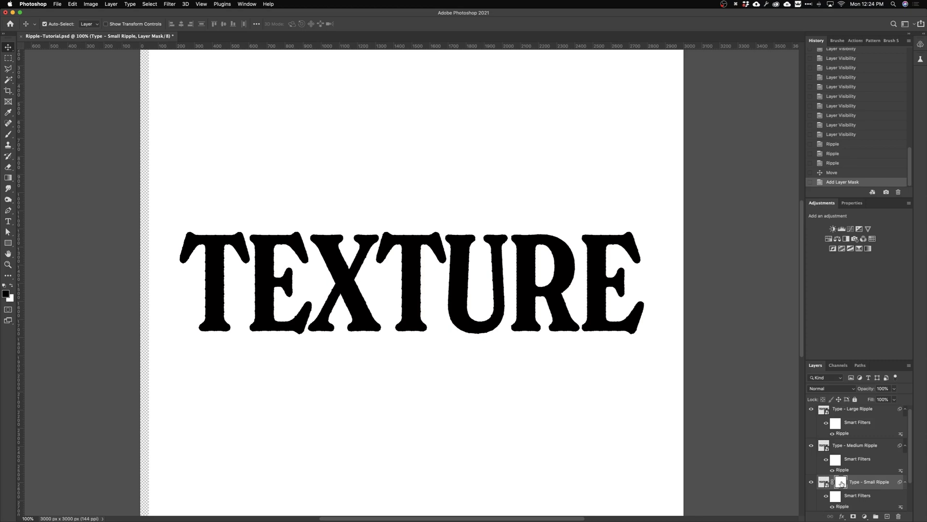
pyautogui.press('super+i')
pyautogui.click(843, 446)
pyautogui.click(854, 516)
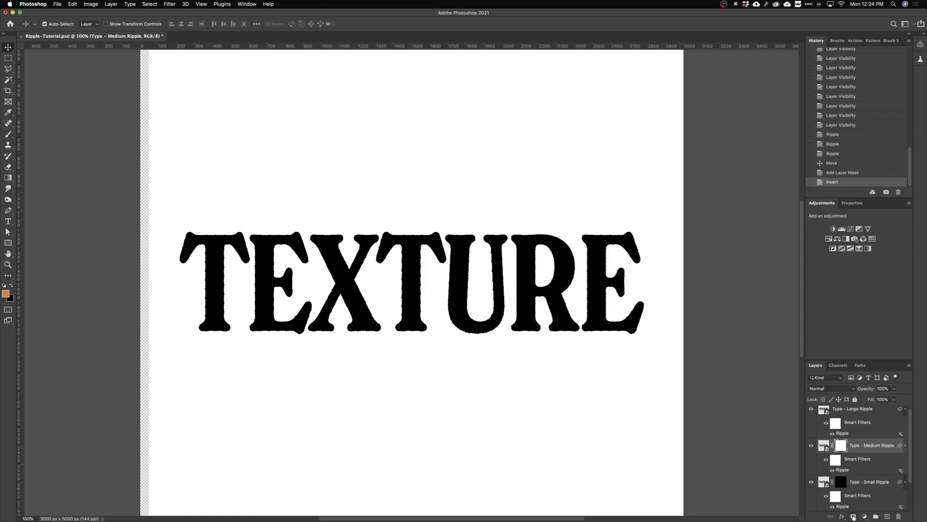
pyautogui.press('super+i')
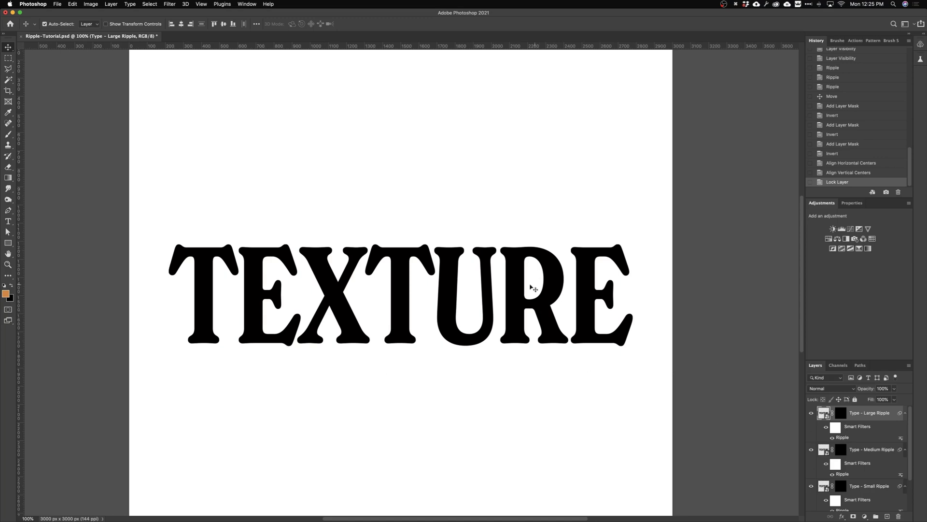
# Step: Target the Type - Small Ripple layer mask and make white the foreground colour
pyautogui.scroll(-2, 874, 483)
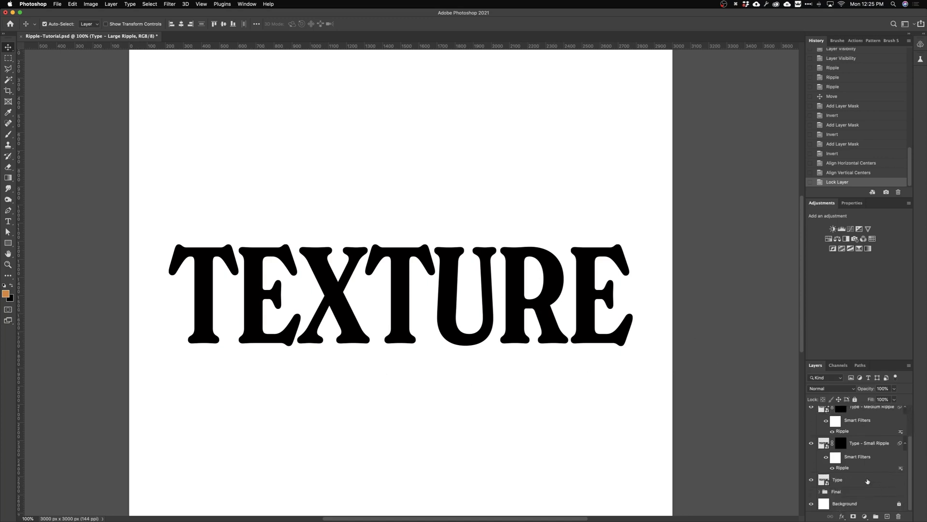
pyautogui.click(867, 445)
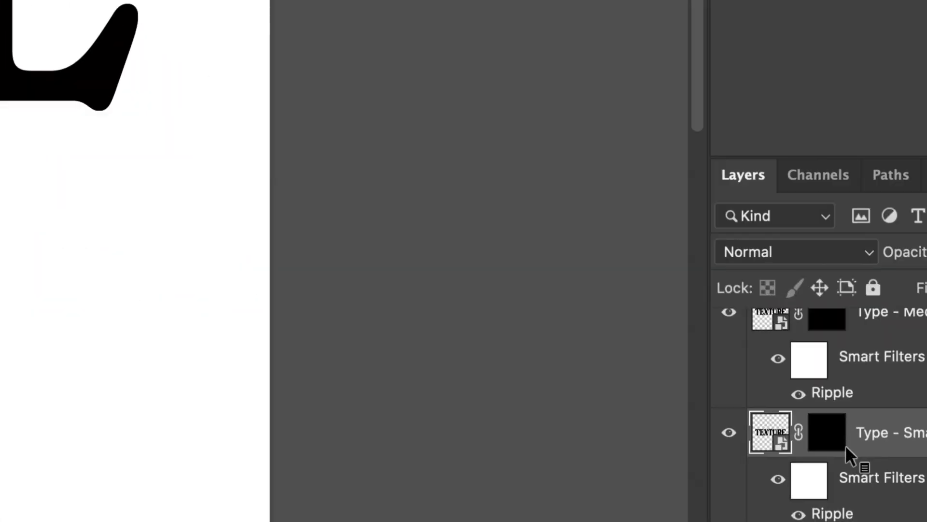
pyautogui.click(841, 445)
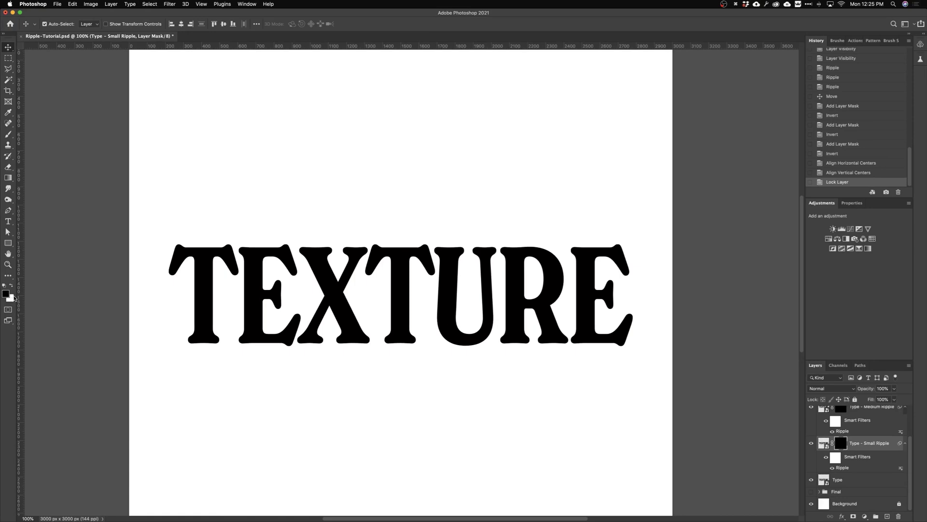
pyautogui.press('x')
# Step: With a Hard Round brush, paint a white stroke onto the Small Ripple mask
pyautogui.press('b')
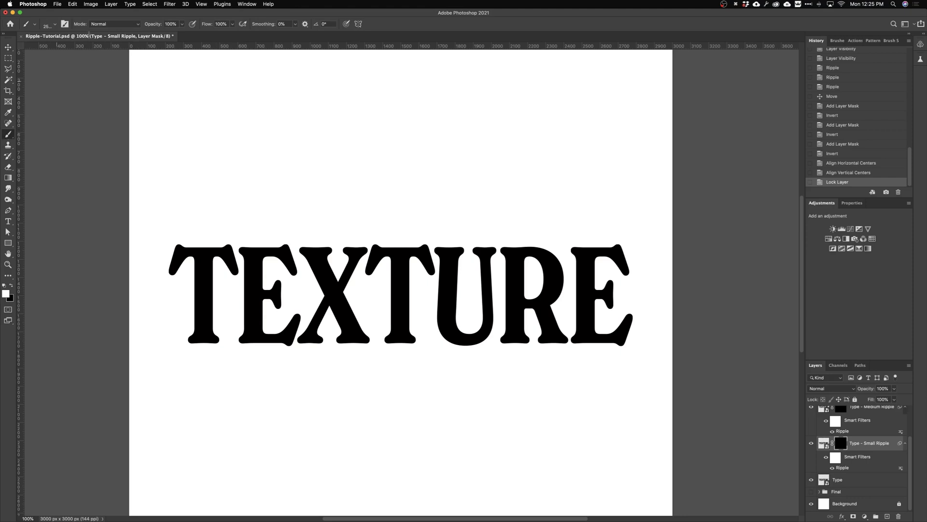
pyautogui.click(54, 25)
pyautogui.click(51, 137)
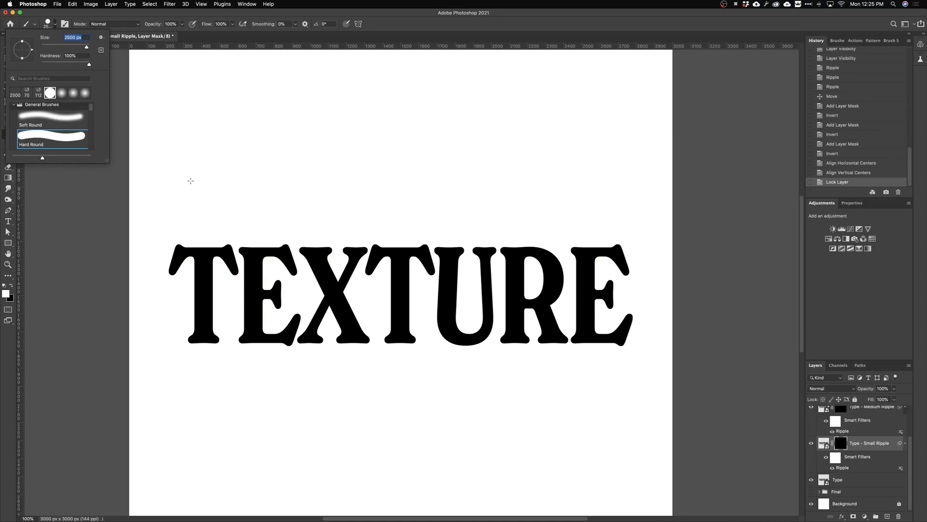
pyautogui.moveTo(190, 180); pyautogui.dragTo(210, 203)
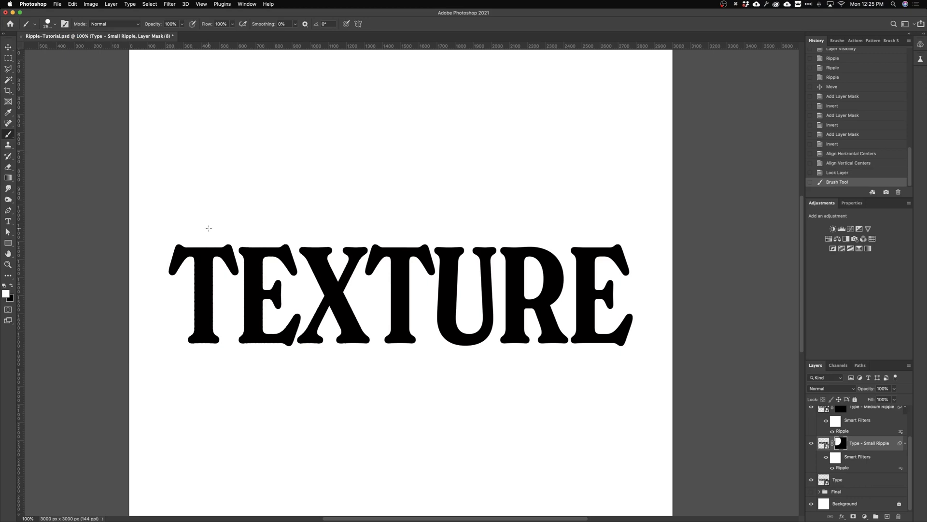
# Step: Undo the test stroke on the mask and enlarge the brush to about 90
pyautogui.press(']')
pyautogui.press('super+z')
pyautogui.press(']')
pyautogui.press(']')
pyautogui.press(']')
pyautogui.press(']')
pyautogui.press(']')
pyautogui.press(']')
pyautogui.press(']')
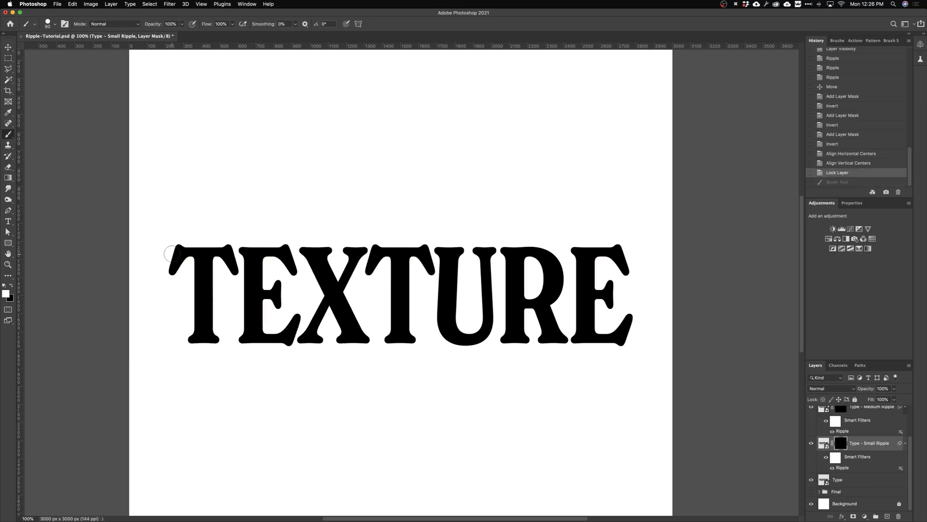
# Step: Paint white on the Small Ripple mask over the T's serifs, stem and crossbar, and around the X
pyautogui.moveTo(169, 269); pyautogui.dragTo(180, 261)
pyautogui.moveTo(184, 257)
pyautogui.mouseDown()
pyautogui.moveTo(194, 252)
pyautogui.moveTo(196, 280)
pyautogui.mouseUp()
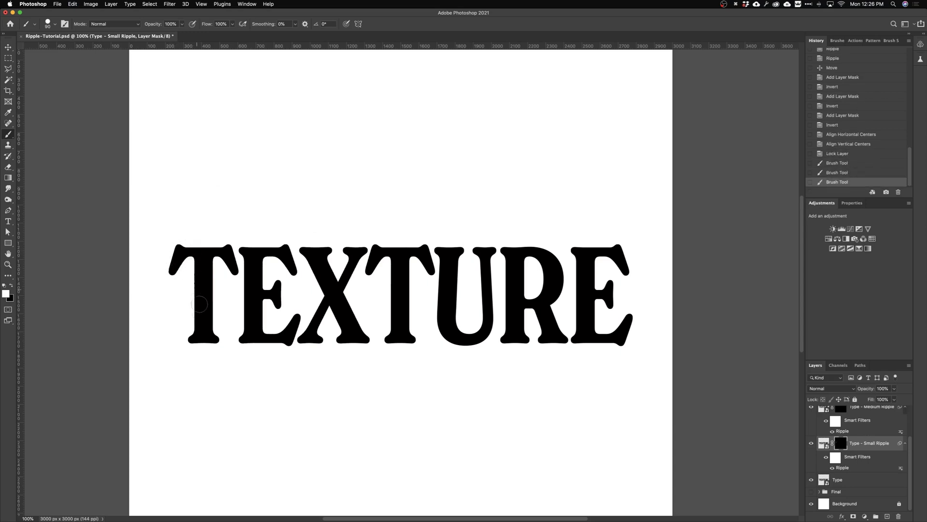
pyautogui.moveTo(202, 315)
pyautogui.mouseDown()
pyautogui.moveTo(194, 338)
pyautogui.moveTo(219, 341)
pyautogui.moveTo(215, 314)
pyautogui.mouseUp()
pyautogui.moveTo(213, 309); pyautogui.dragTo(218, 258)
pyautogui.moveTo(221, 254)
pyautogui.mouseDown()
pyautogui.moveTo(233, 261)
pyautogui.moveTo(230, 241)
pyautogui.mouseUp()
pyautogui.moveTo(215, 249)
pyautogui.mouseDown()
pyautogui.moveTo(195, 249)
pyautogui.moveTo(282, 249)
pyautogui.moveTo(253, 275)
pyautogui.moveTo(247, 335)
pyautogui.moveTo(298, 345)
pyautogui.moveTo(297, 314)
pyautogui.moveTo(270, 331)
pyautogui.moveTo(265, 307)
pyautogui.moveTo(288, 298)
pyautogui.moveTo(281, 285)
pyautogui.moveTo(258, 280)
pyautogui.moveTo(263, 263)
pyautogui.moveTo(285, 257)
pyautogui.moveTo(303, 275)
pyautogui.moveTo(281, 238)
pyautogui.moveTo(305, 260)
pyautogui.moveTo(313, 249)
pyautogui.moveTo(330, 250)
pyautogui.moveTo(308, 282)
pyautogui.moveTo(318, 290)
pyautogui.moveTo(312, 344)
pyautogui.mouseUp()
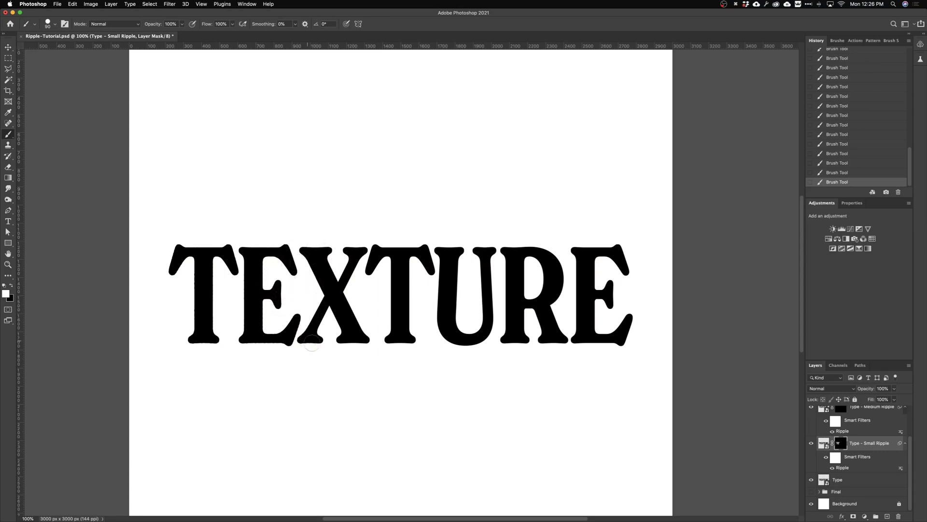
pyautogui.moveTo(343, 305)
pyautogui.mouseDown()
pyautogui.moveTo(335, 342)
pyautogui.moveTo(370, 343)
pyautogui.moveTo(343, 299)
pyautogui.moveTo(350, 247)
pyautogui.moveTo(376, 245)
pyautogui.moveTo(399, 290)
pyautogui.moveTo(386, 332)
pyautogui.moveTo(423, 339)
pyautogui.moveTo(405, 245)
pyautogui.moveTo(438, 248)
pyautogui.moveTo(434, 271)
pyautogui.moveTo(448, 237)
pyautogui.moveTo(430, 324)
pyautogui.moveTo(434, 340)
pyautogui.moveTo(472, 344)
pyautogui.moveTo(459, 318)
pyautogui.moveTo(462, 250)
pyautogui.moveTo(495, 270)
pyautogui.mouseUp()
pyautogui.scroll(2, 865, 449)
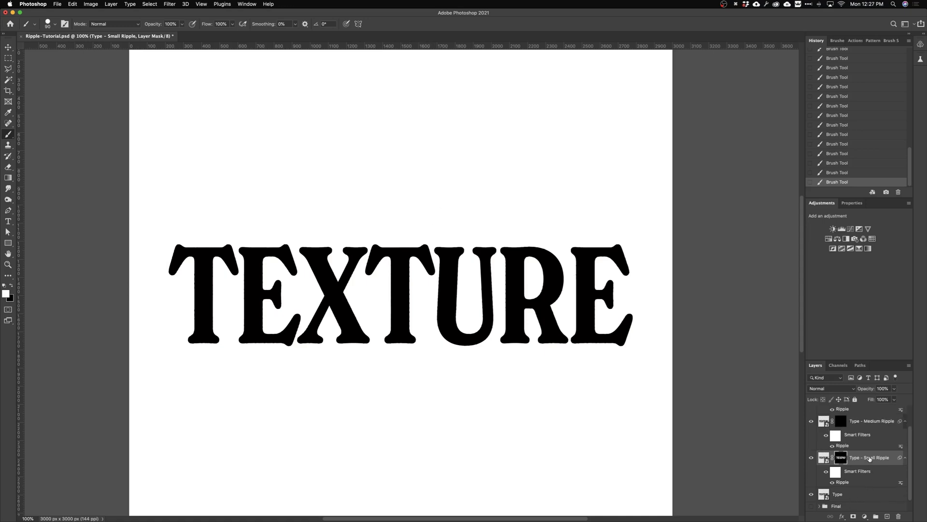
# Step: Select the Type - Medium Ripple layer and target its layer mask
pyautogui.click(879, 434)
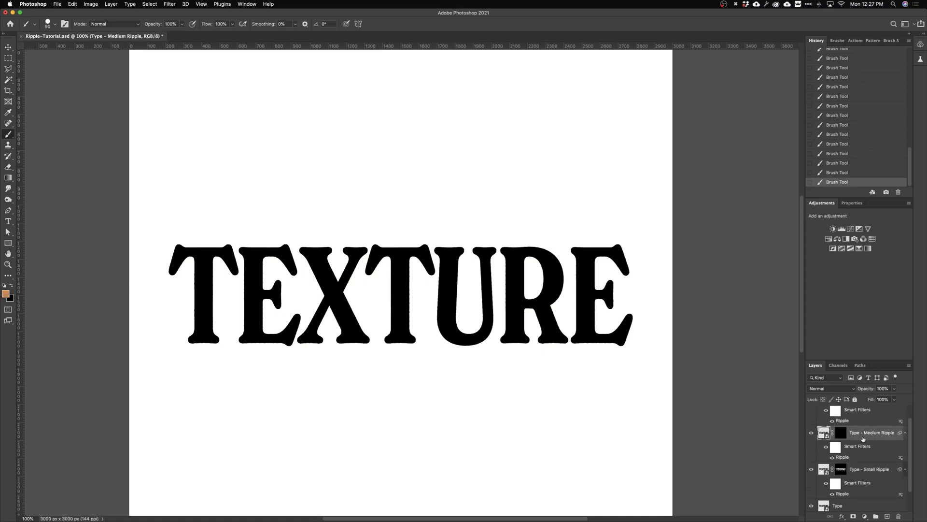
pyautogui.click(841, 435)
# Step: Target the Type - Large Ripple layer mask, then return to the Move tool
pyautogui.scroll(2, 824, 433)
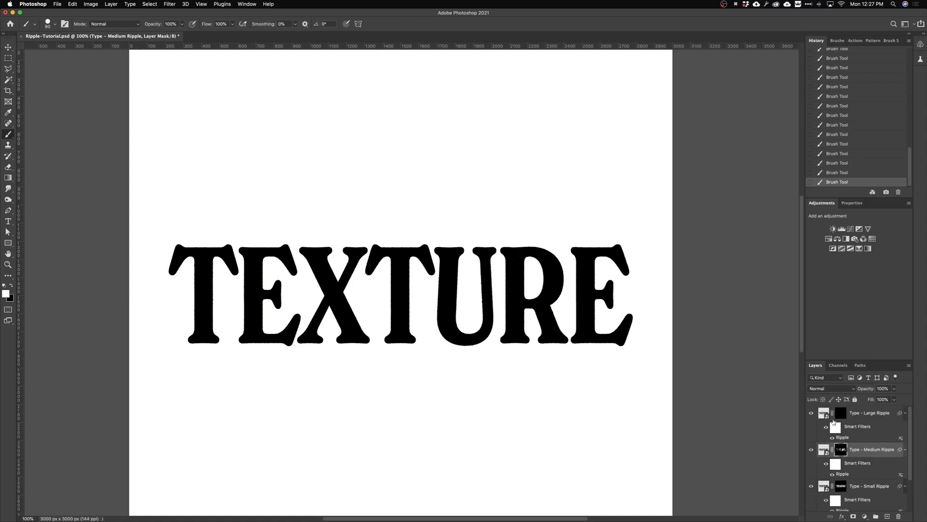
pyautogui.click(839, 414)
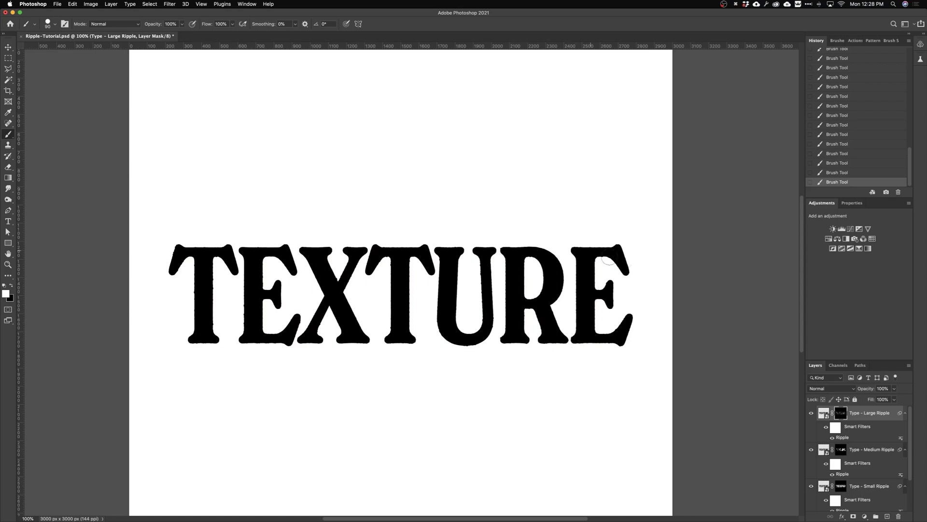
pyautogui.click(9, 47)
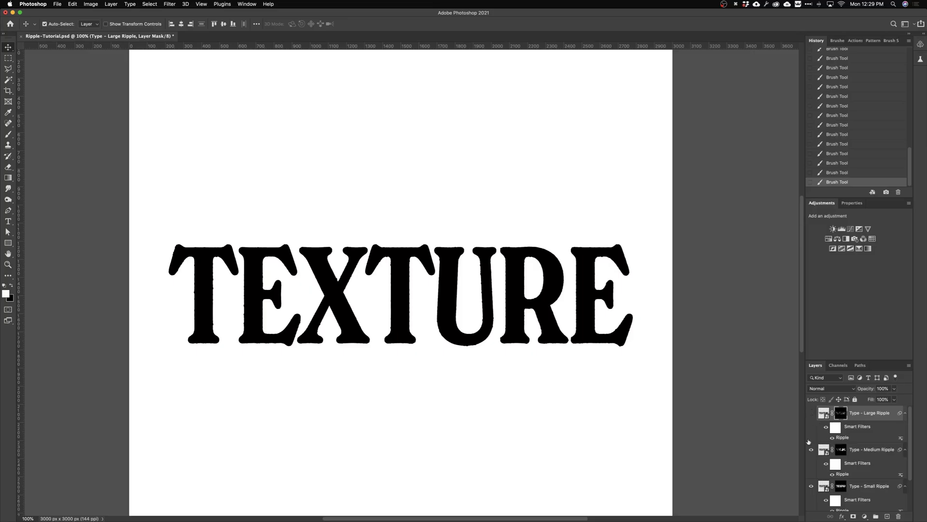
# Step: Hide the Large Ripple and plain Type layers, show and expand the Final group, and enable its texture mask
pyautogui.click(811, 490)
pyautogui.scroll(-3, 821, 464)
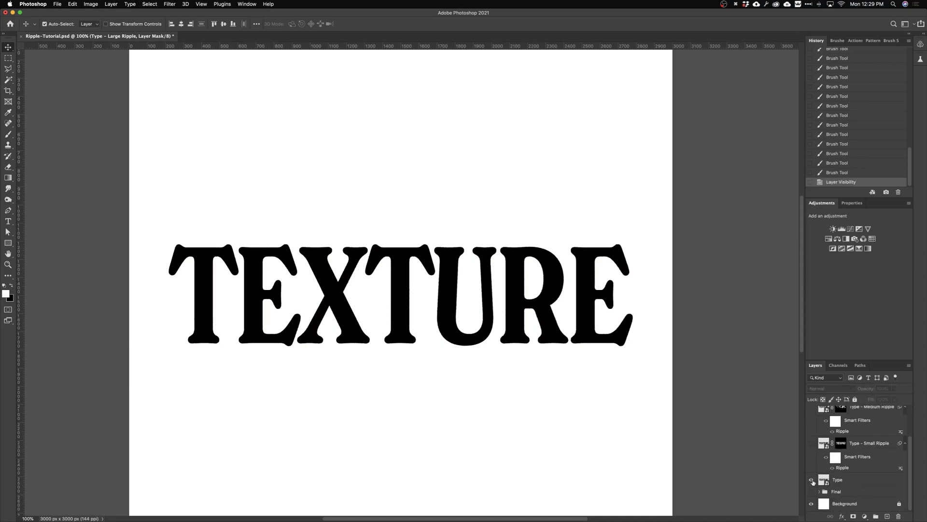
pyautogui.click(812, 480)
pyautogui.click(812, 491)
pyautogui.click(819, 491)
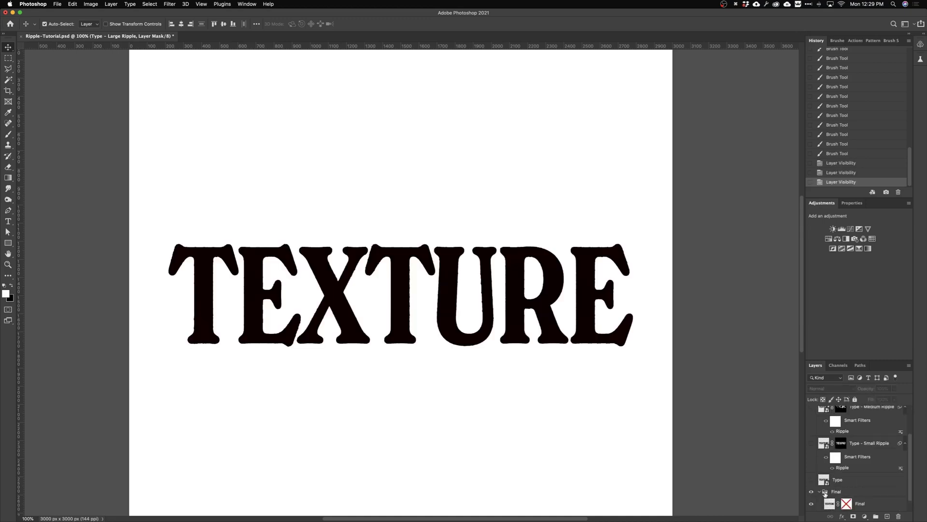
pyautogui.scroll(-1, 841, 491)
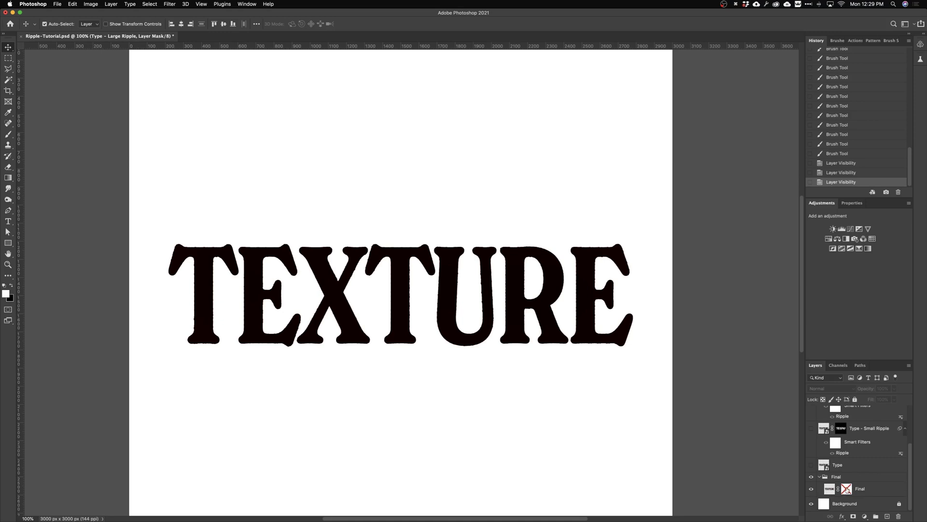
pyautogui.keyDown('shift'); pyautogui.click(847, 490); pyautogui.keyUp('shift')
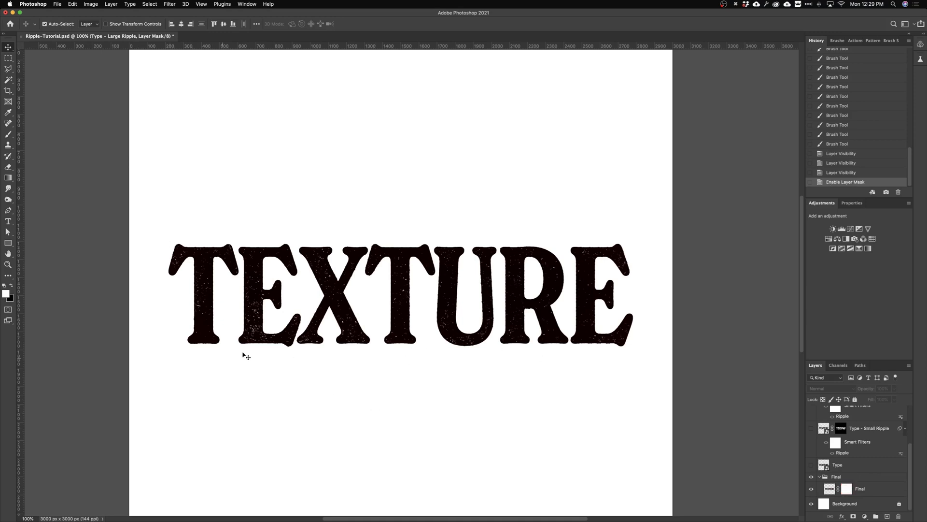